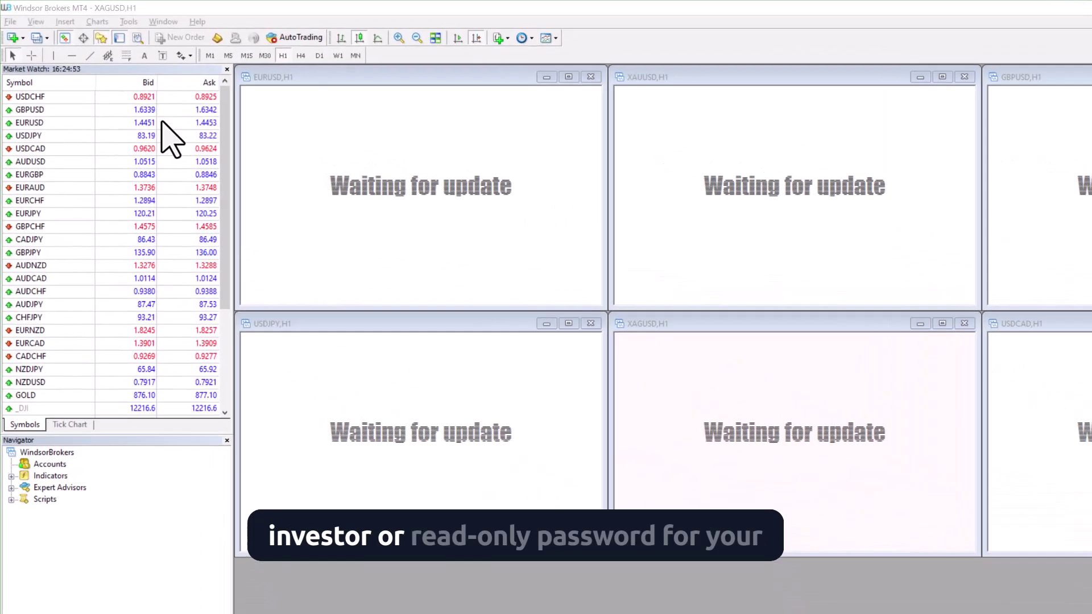
Step: Enter the account number and password, and select the WindsorBrokers-REAL server
click(12, 27)
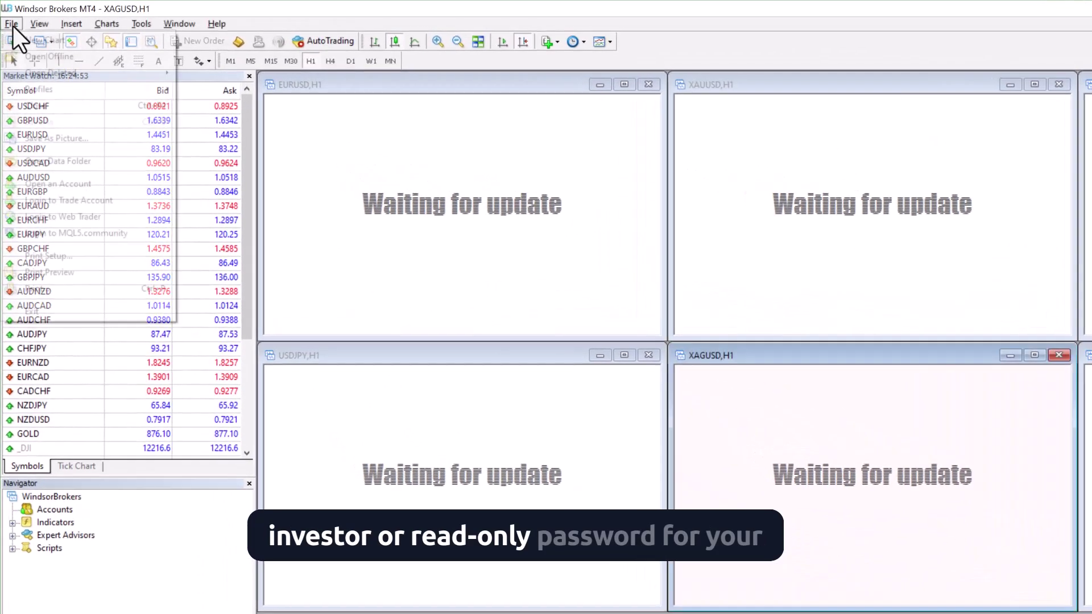
click(69, 201)
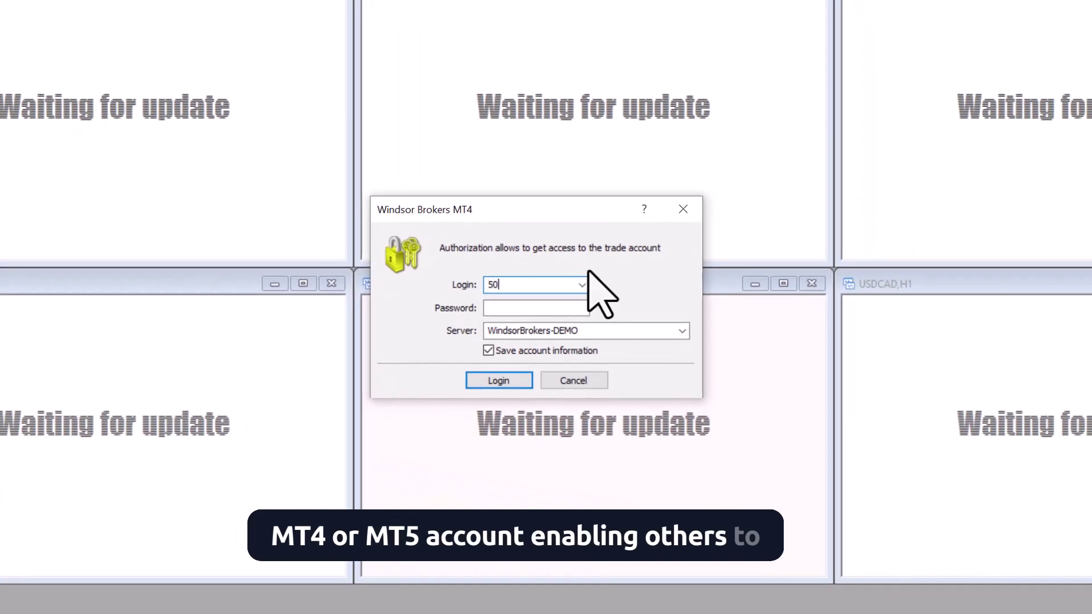
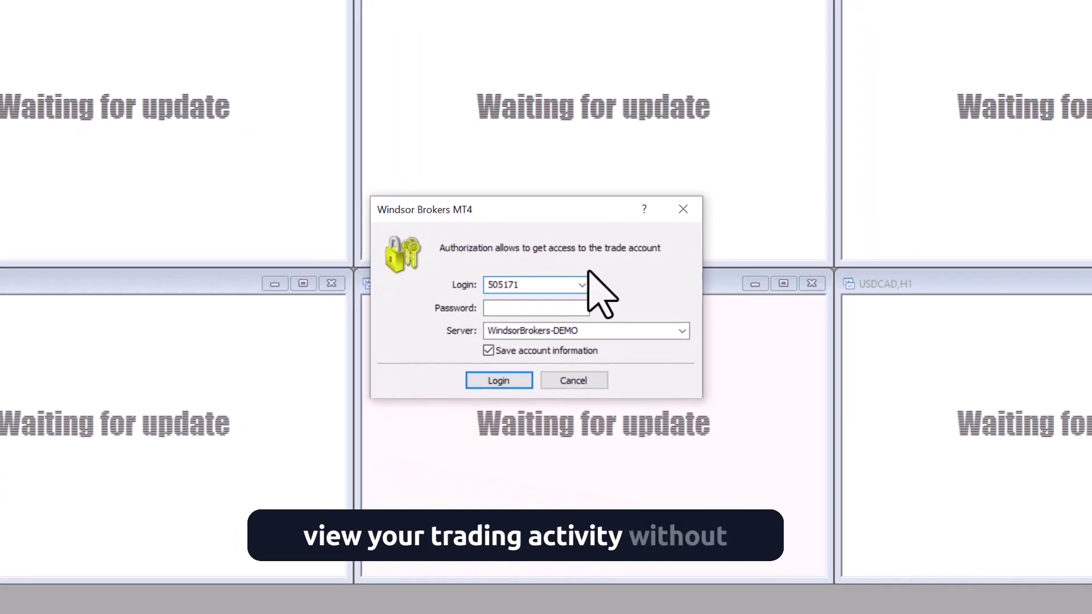
key(Return)
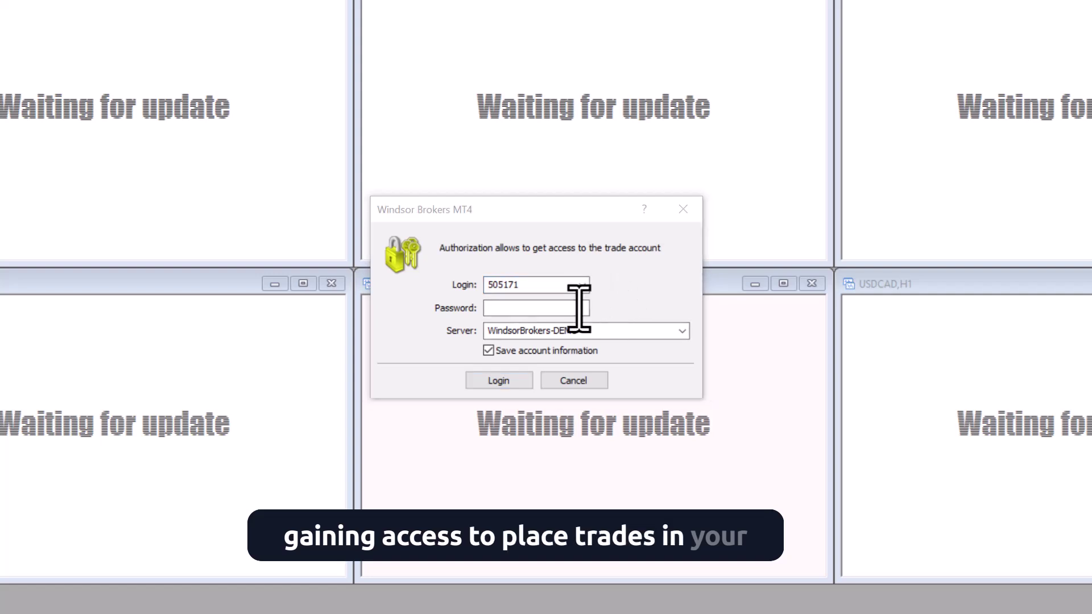
click(563, 307)
text(a)
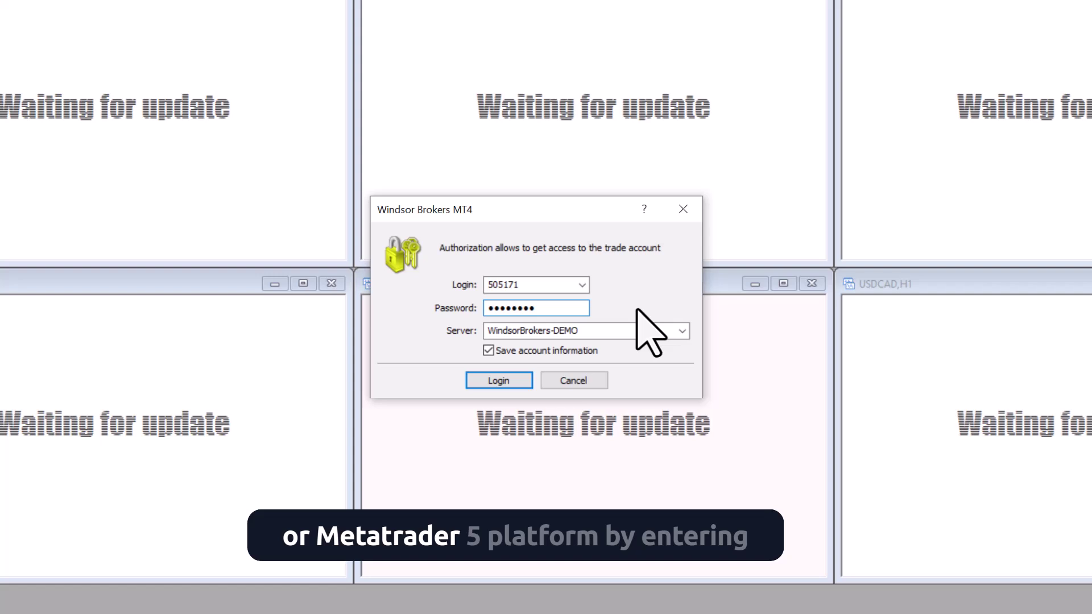
click(684, 334)
click(547, 357)
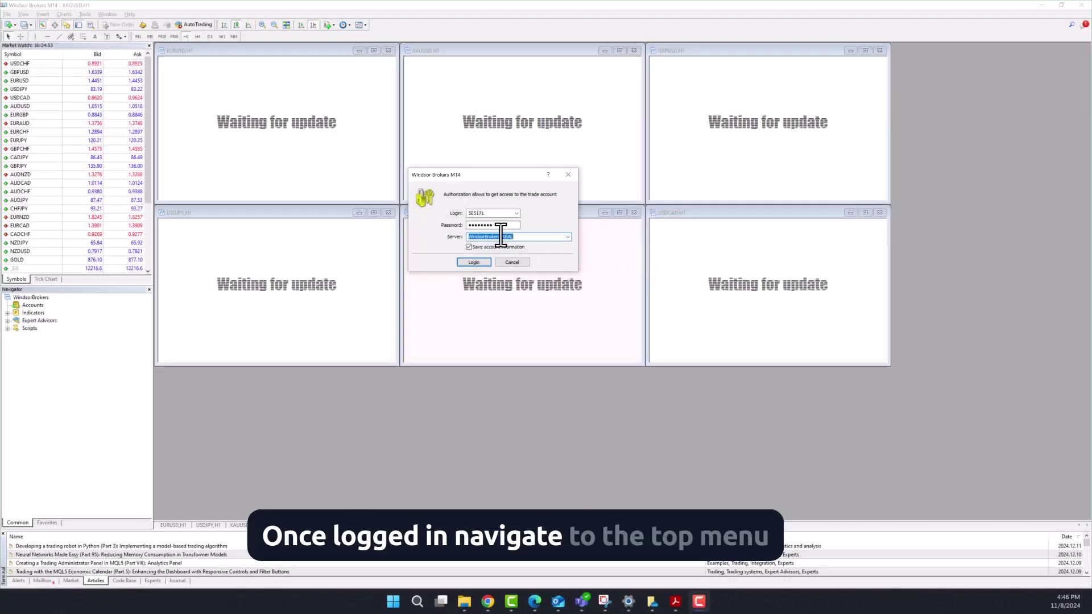
Step: Log into the live account, then open Tools > Options on the Server settings
click(474, 262)
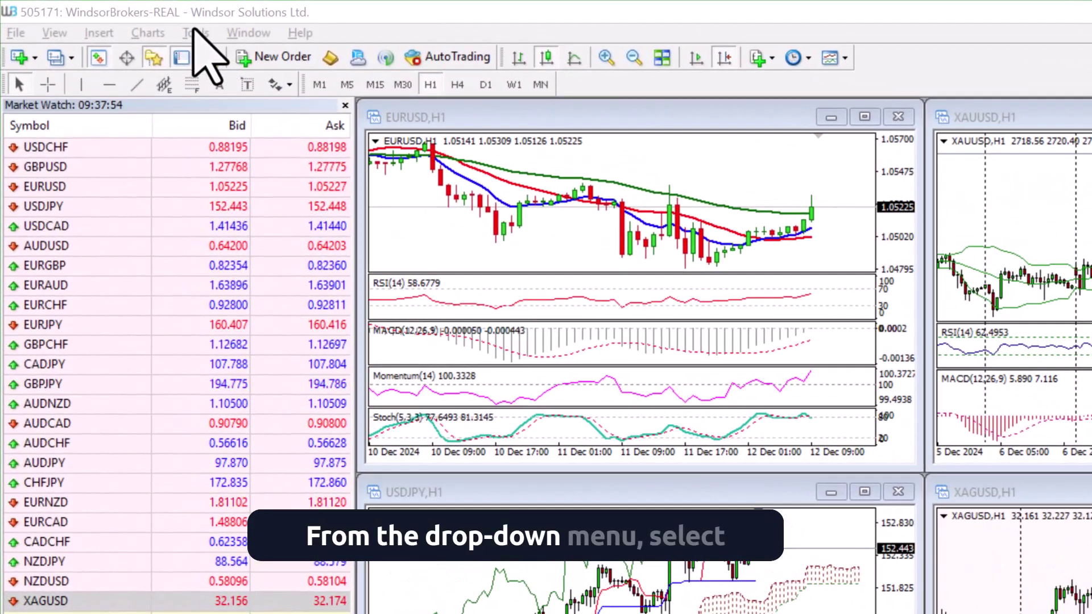
click(182, 31)
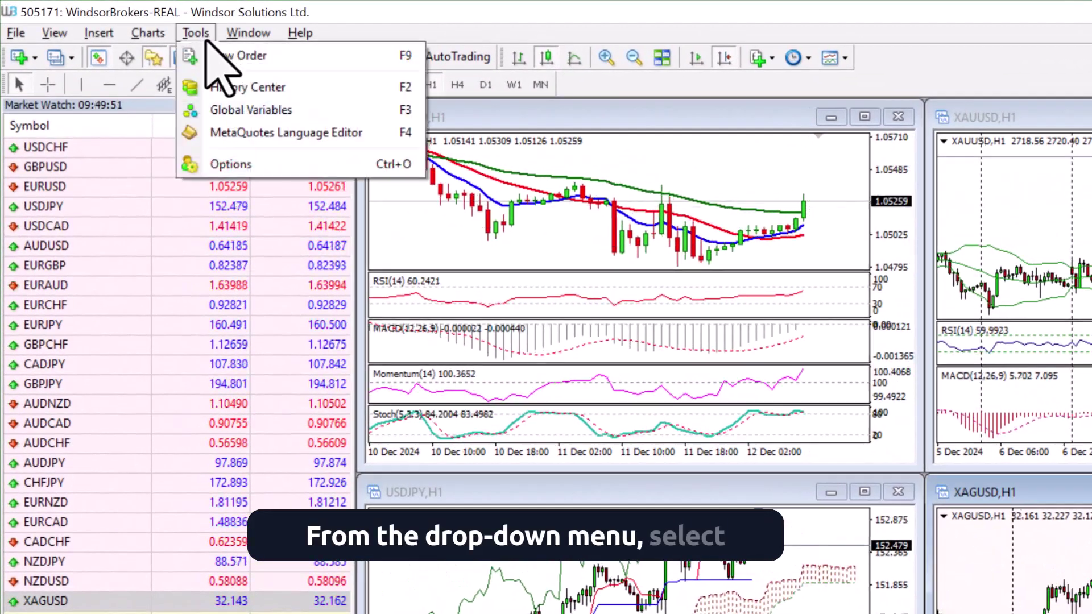
click(238, 170)
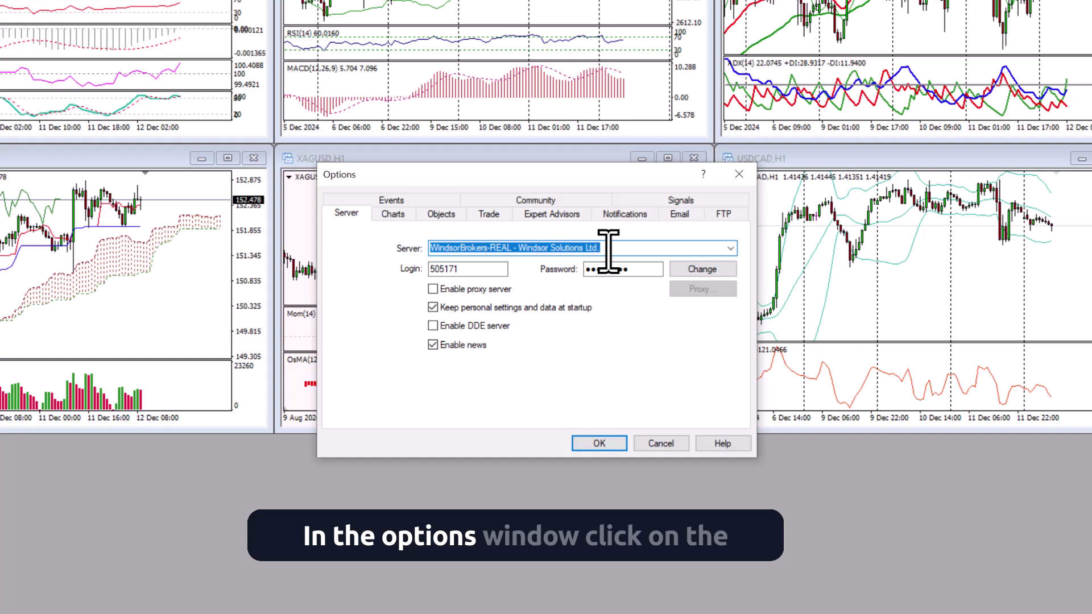
click(731, 249)
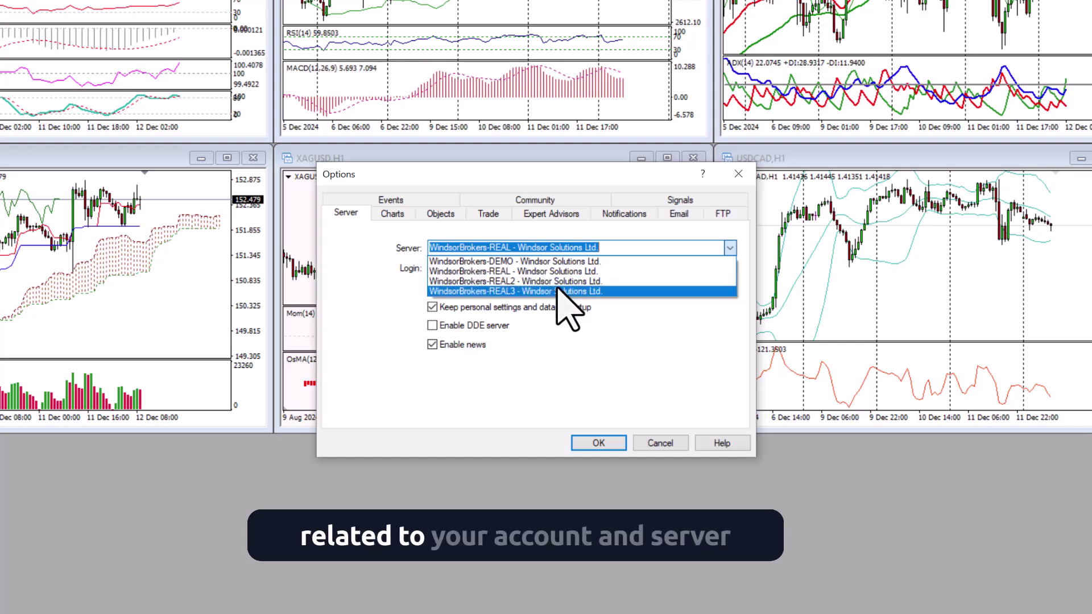
key(Escape)
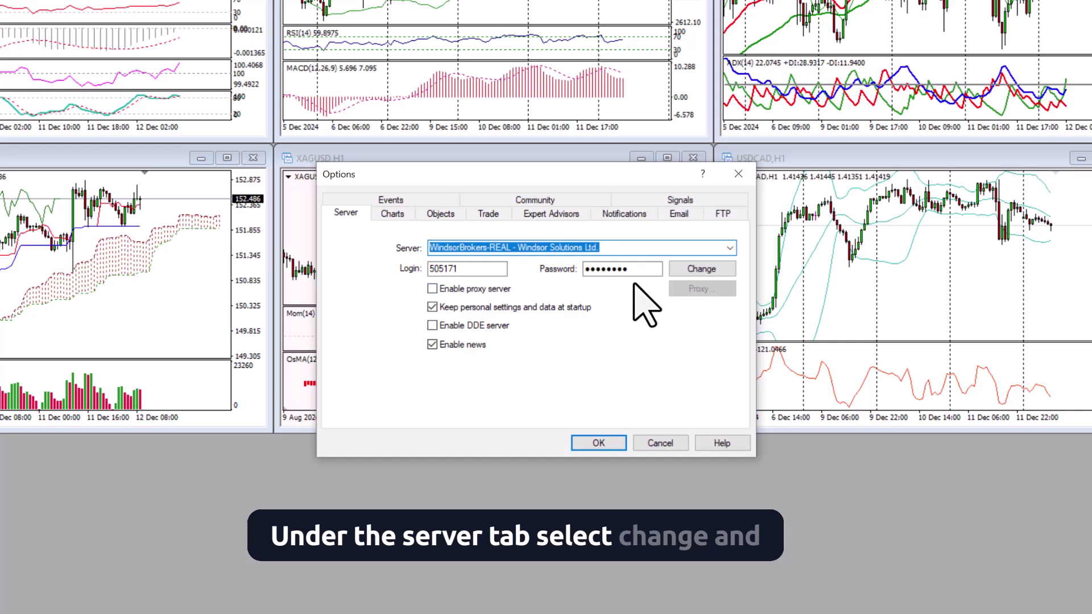
Step: Using the master password, enter and confirm a new investor (read-only) password
click(701, 269)
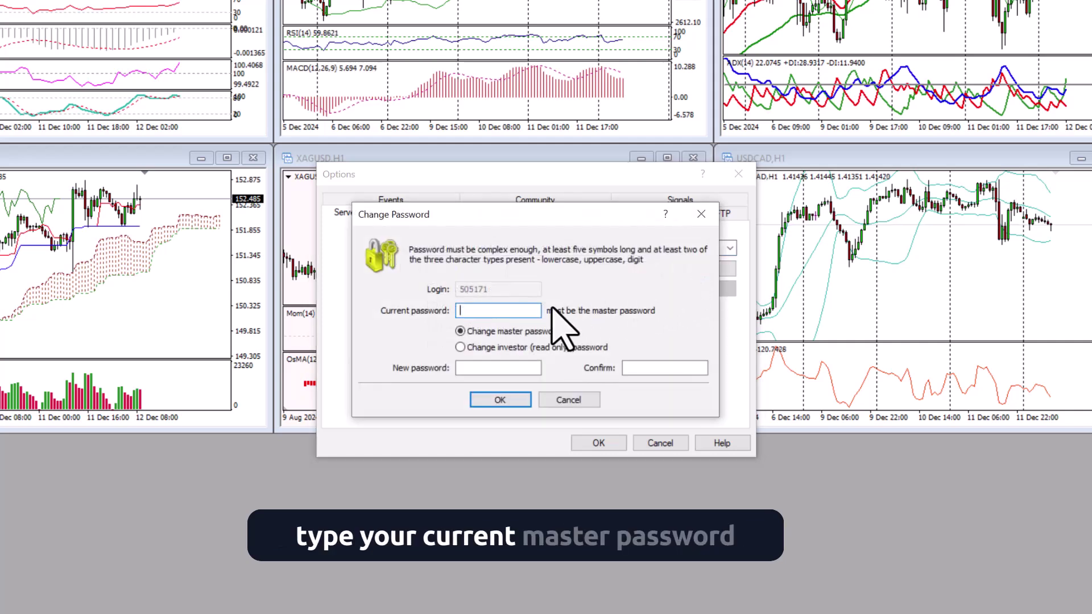
text(•)
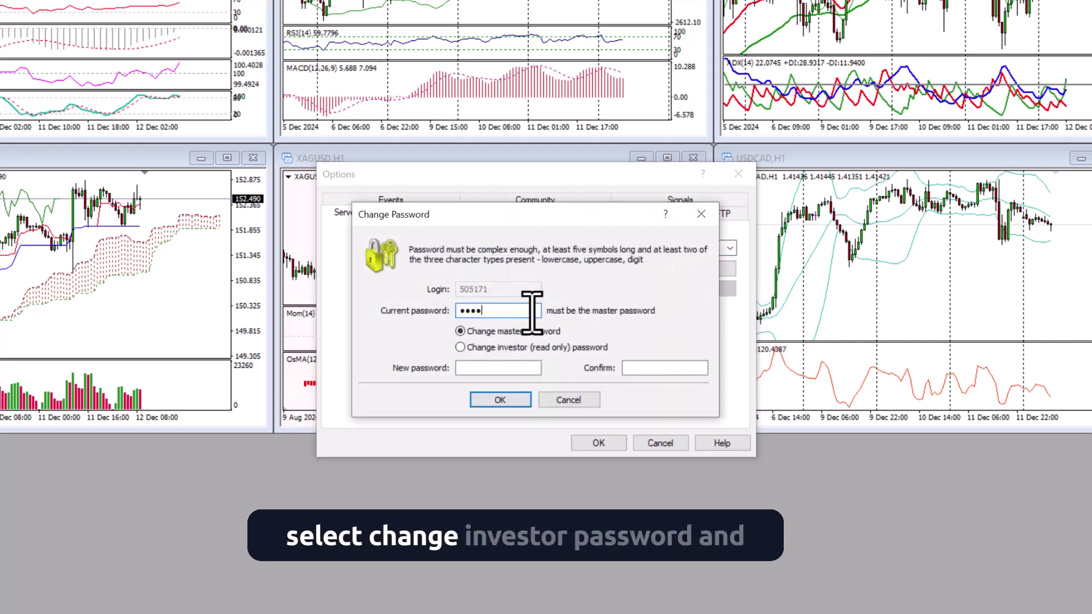
text(••••)
click(461, 348)
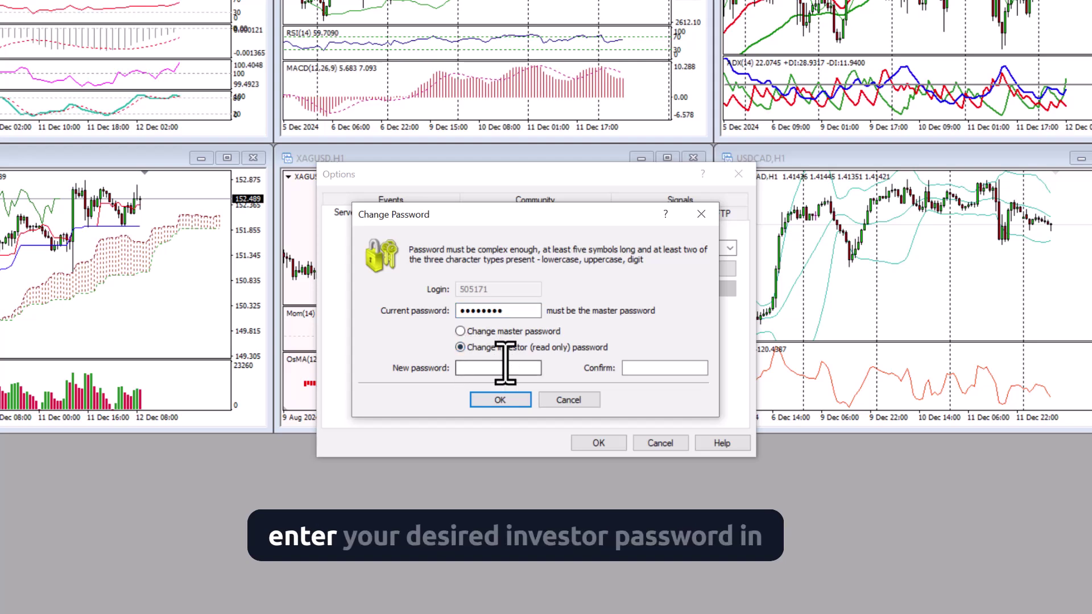
click(499, 368)
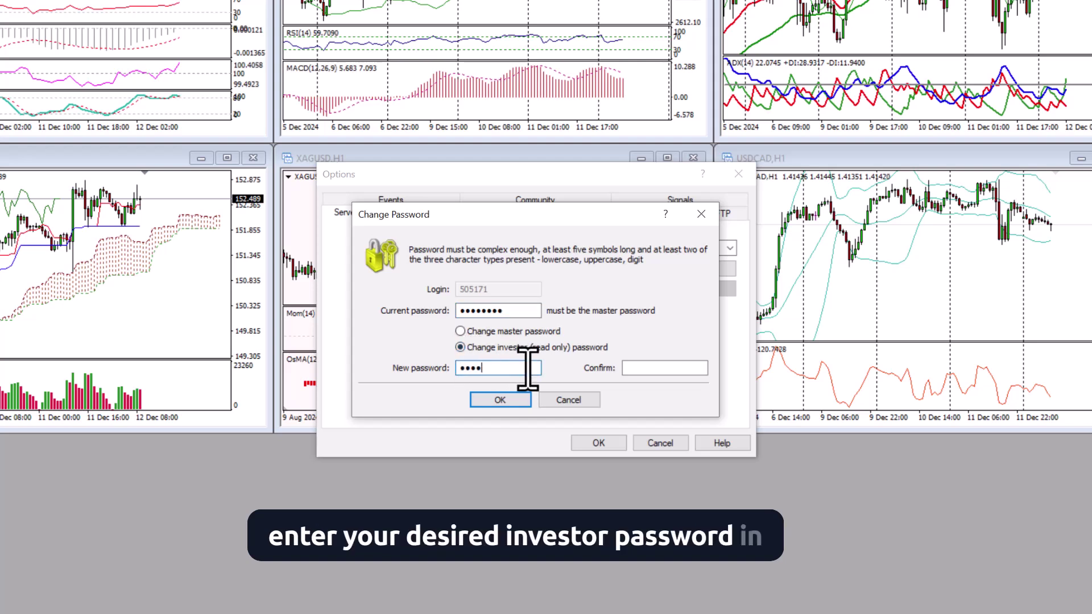
text(•••)
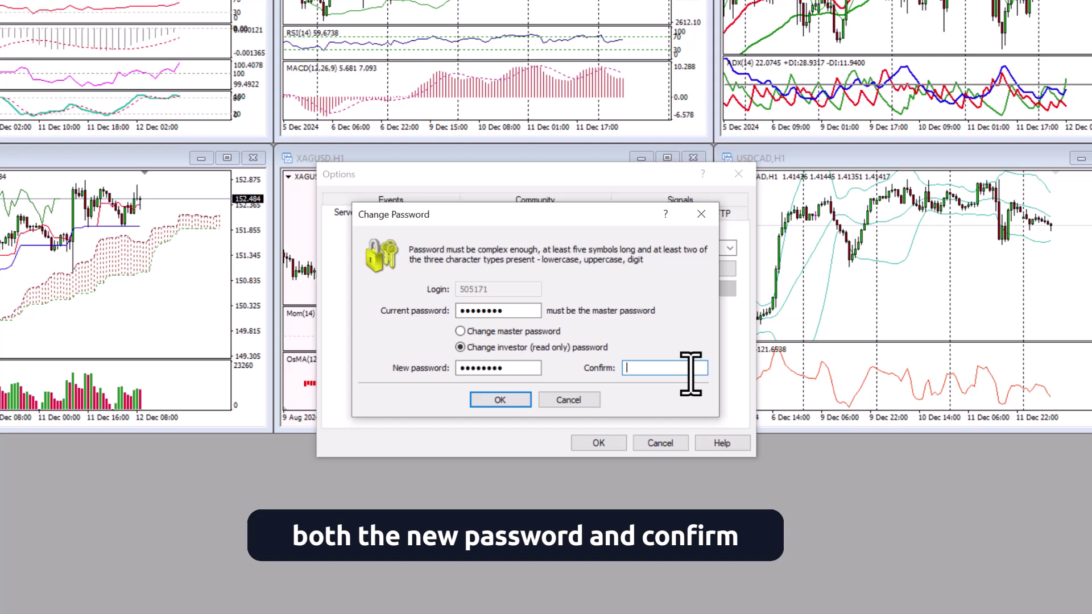
click(665, 368)
text(••••••)
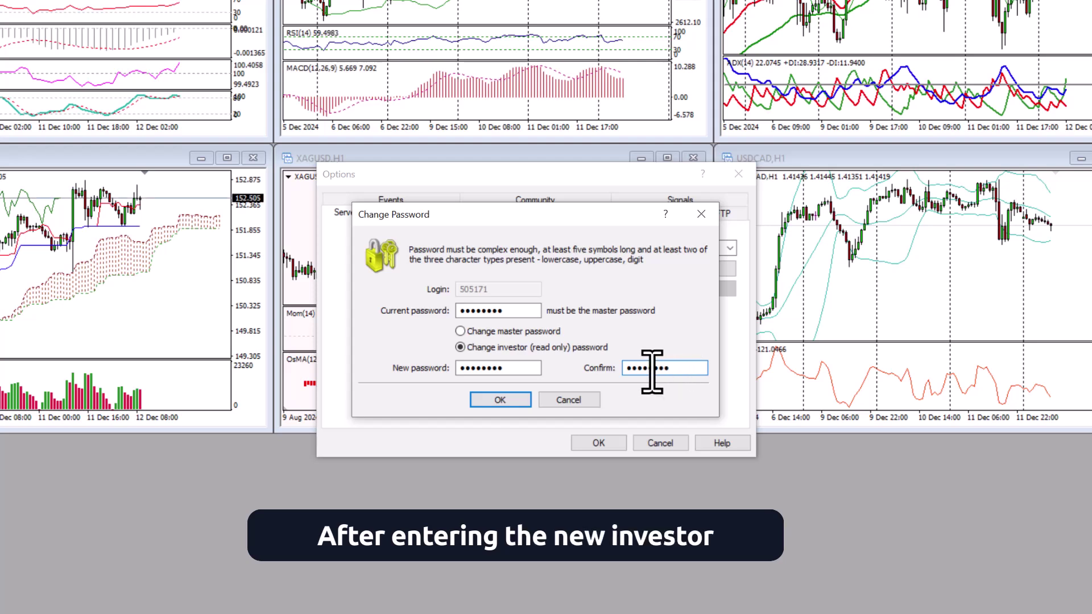
click(500, 400)
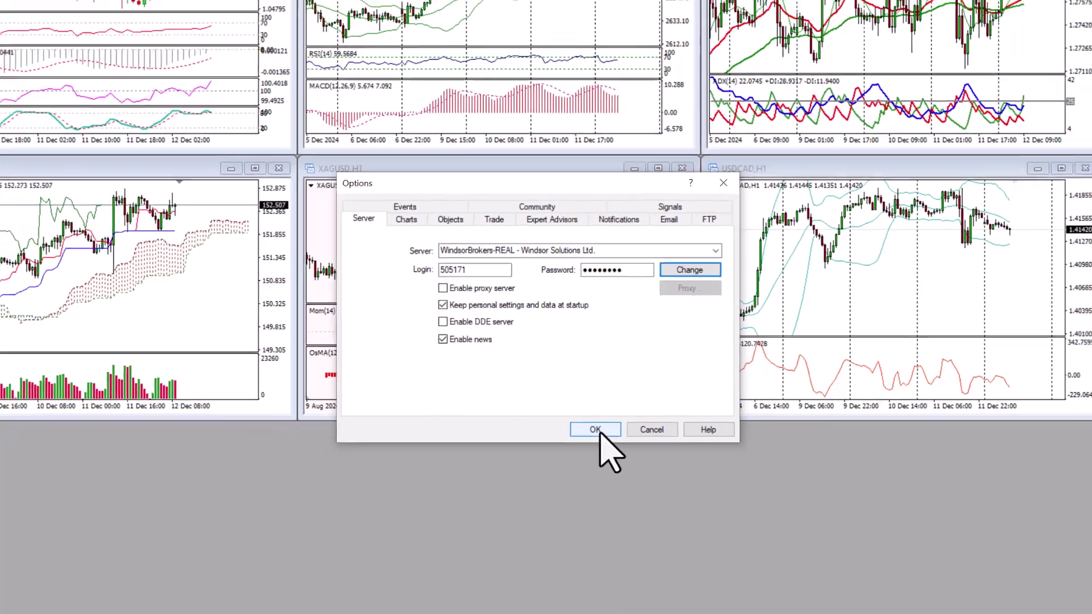
Step: Close Options with OK and check the Journal for the password-changed entry
click(602, 444)
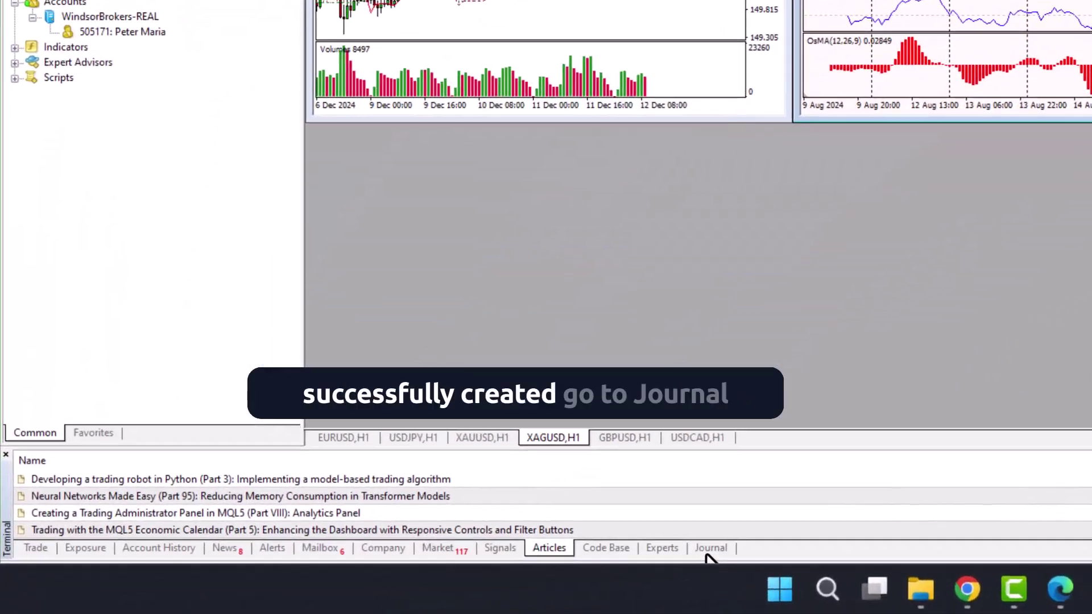
click(357, 580)
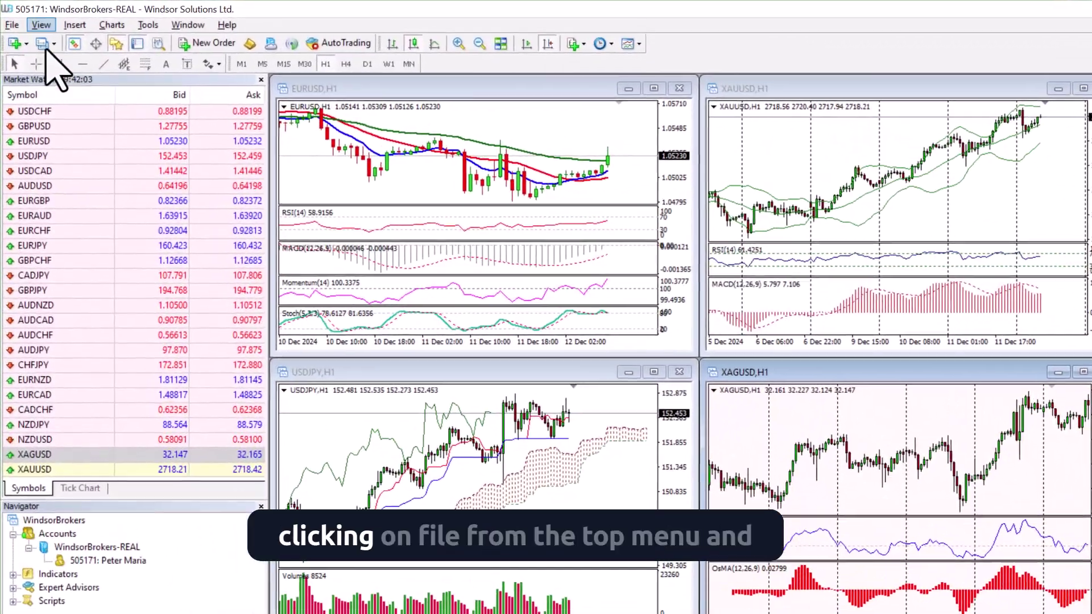
Step: Log into WindsorBrokers-REAL again with the new investor password
click(12, 24)
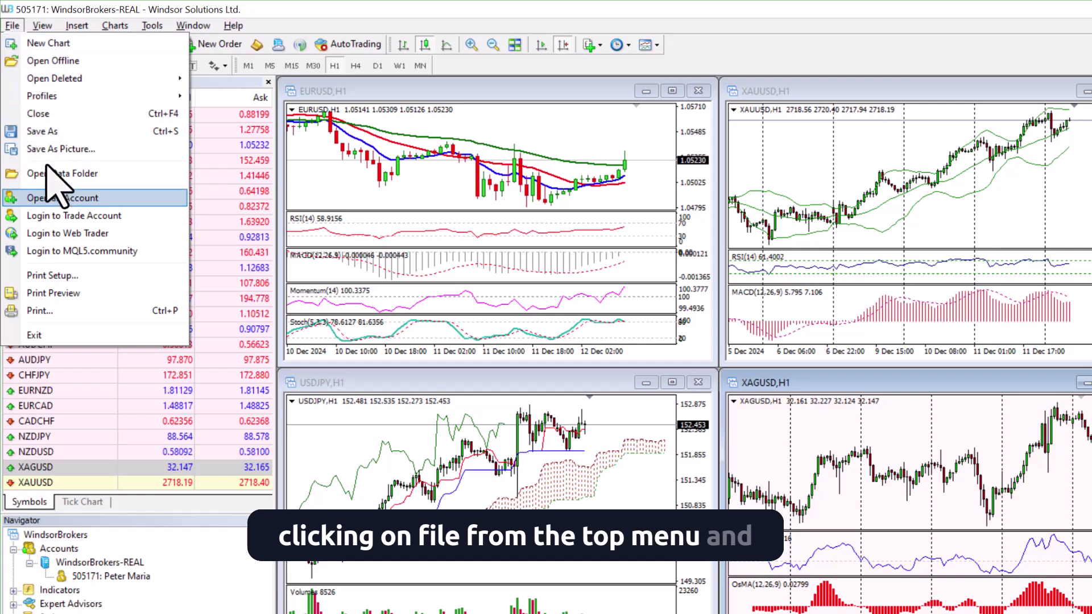
click(73, 216)
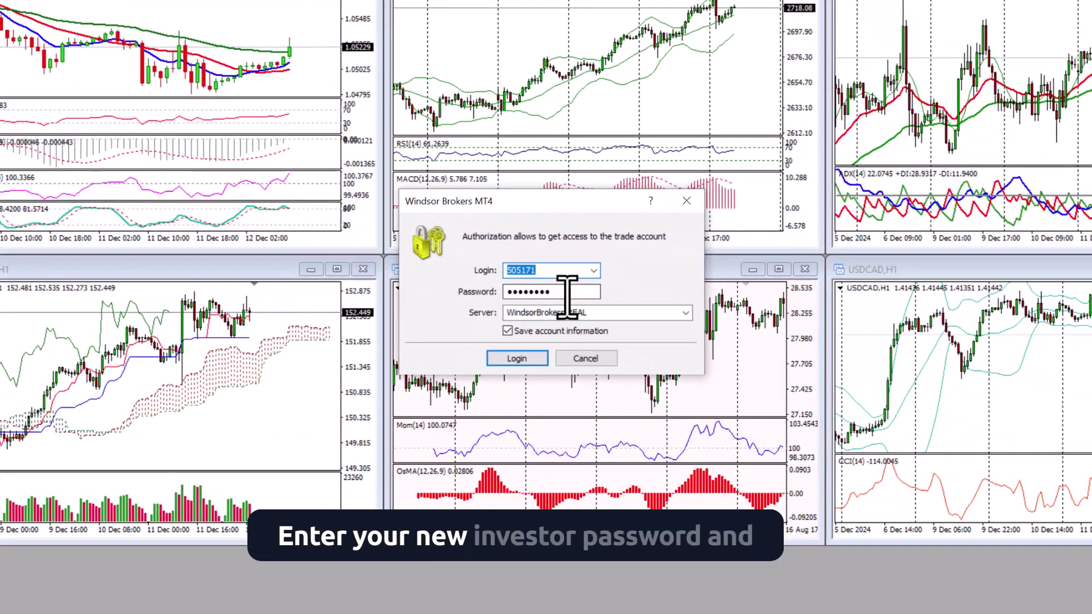
click(552, 292)
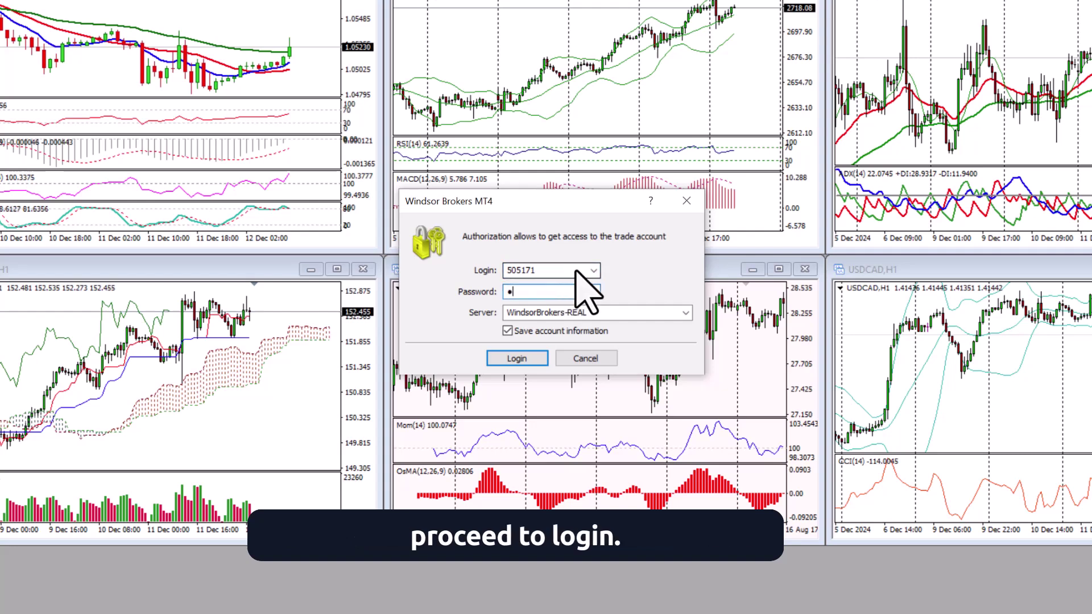
text(•••)
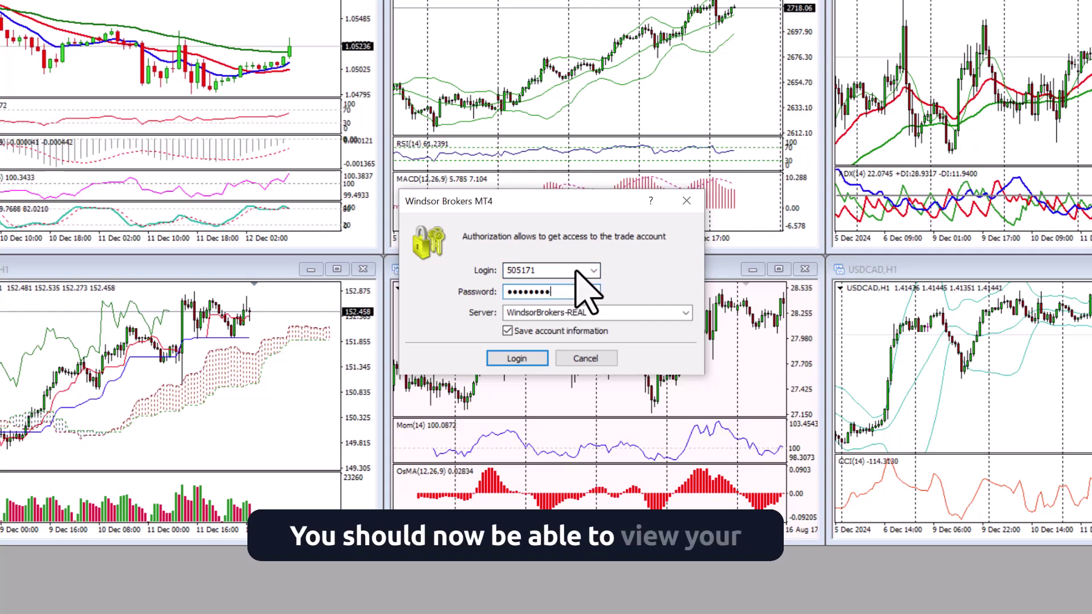
click(517, 358)
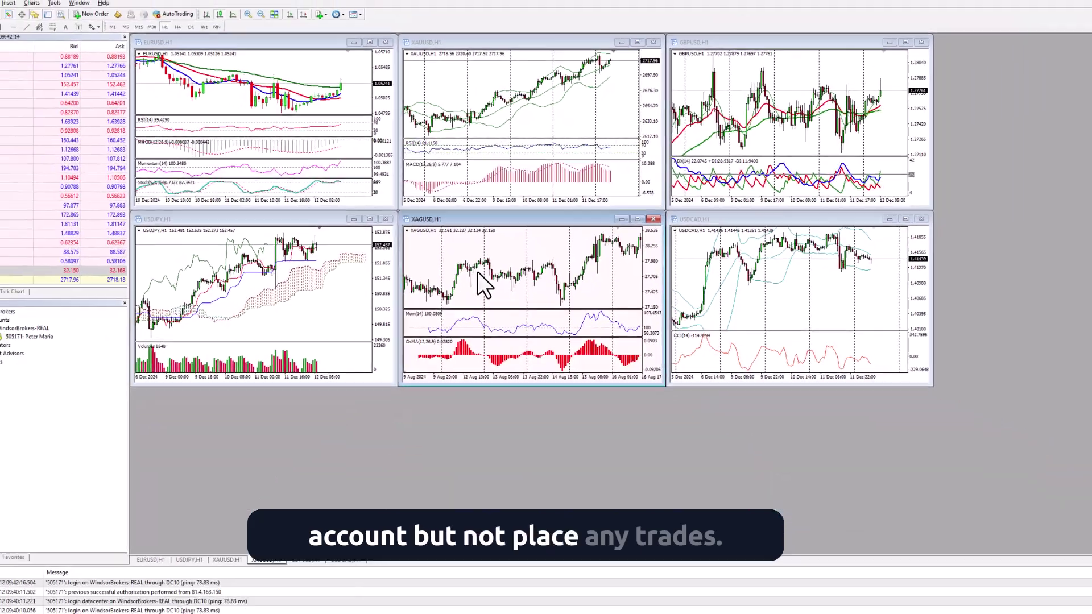